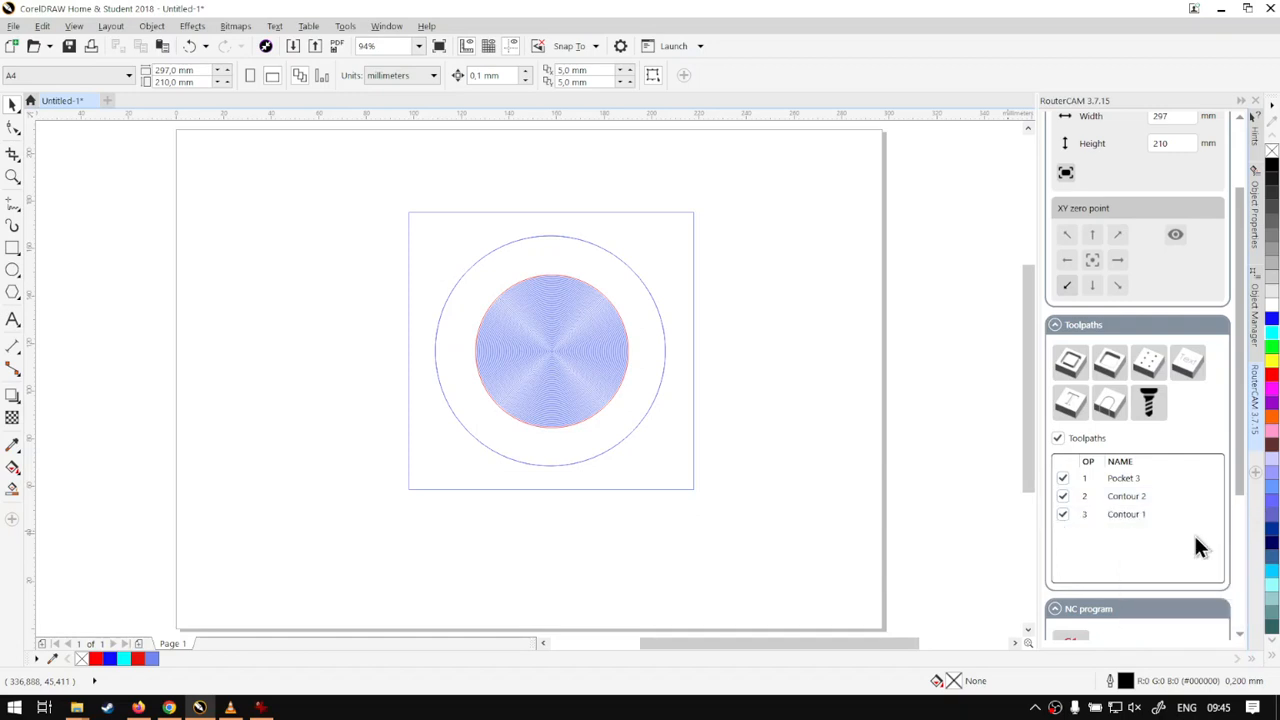
- Open the settings of the Contour 1 toolpath and look at the tools available for it
{"action": "mouse_move", "coordinate": [1245, 461]}
{"action": "left_mouse_down"}
{"action": "mouse_move", "coordinate": [1238, 522]}
{"action": "mouse_move", "coordinate": [1235, 455]}
{"action": "left_mouse_up"}
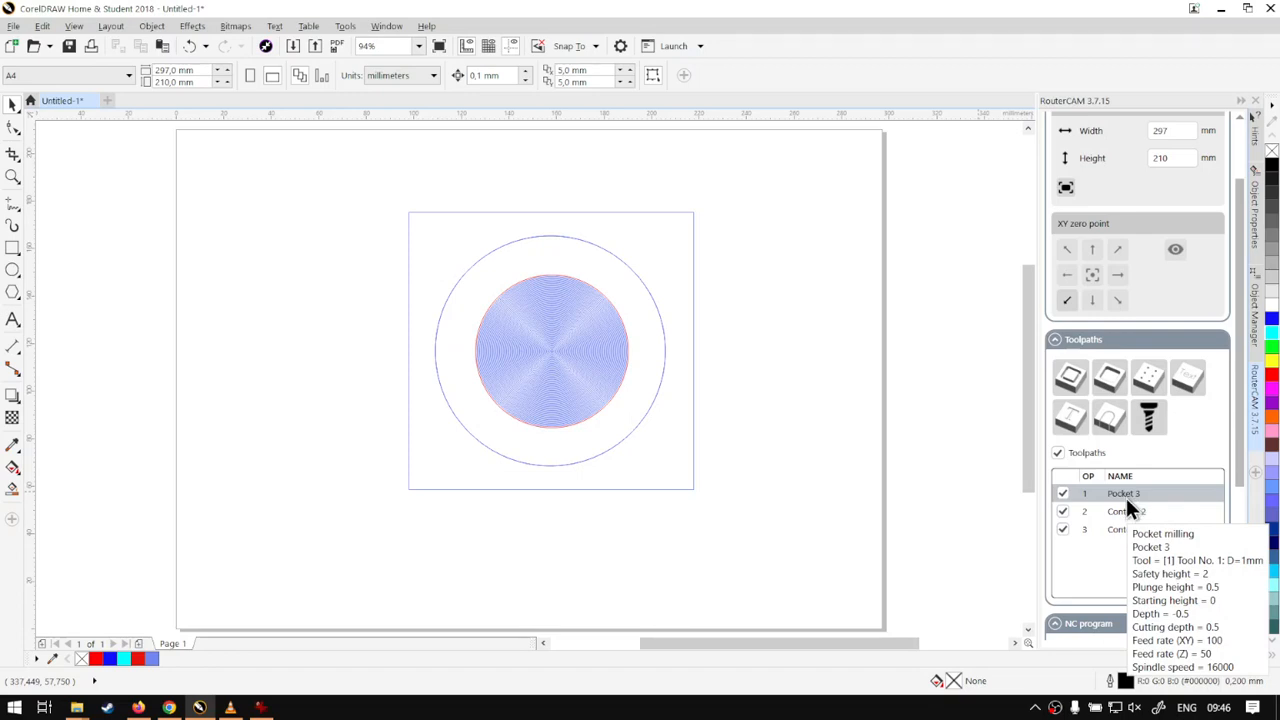
{"action": "left_click", "coordinate": [1120, 533]}
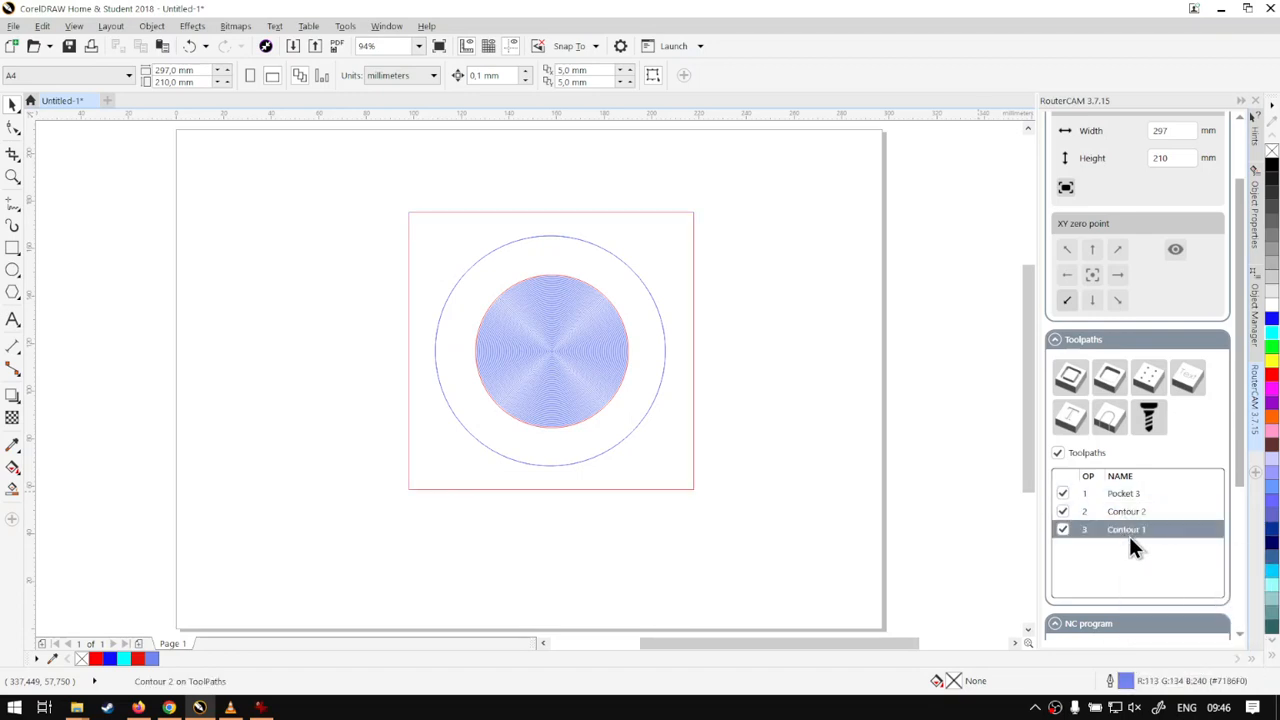
{"action": "right_click", "coordinate": [1129, 527]}
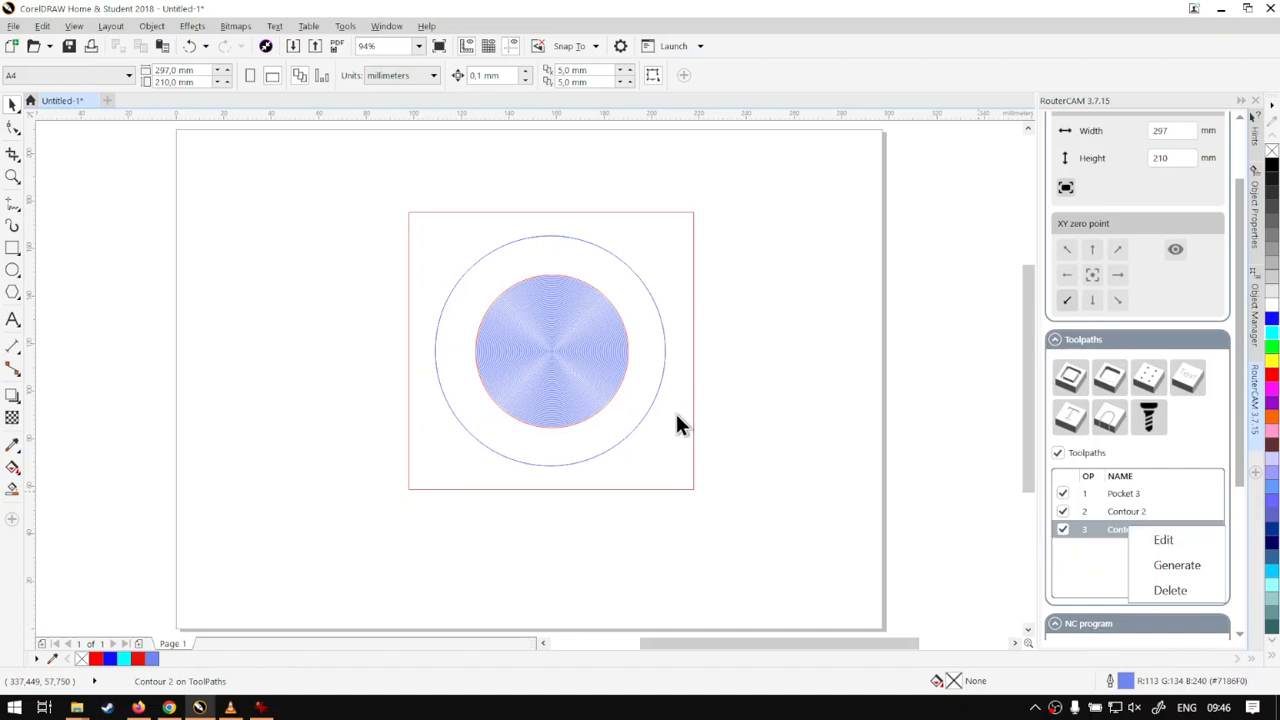
{"action": "left_click", "coordinate": [712, 198]}
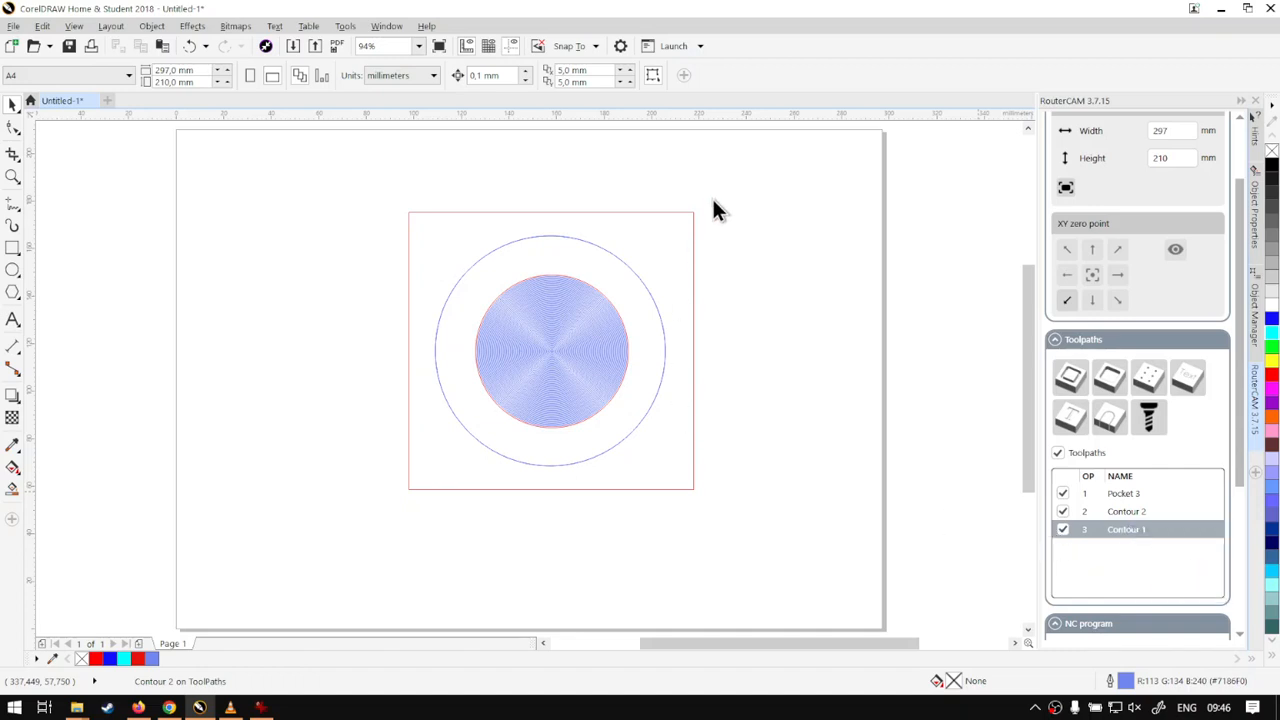
{"action": "right_click", "coordinate": [1139, 531]}
{"action": "left_click", "coordinate": [1165, 541]}
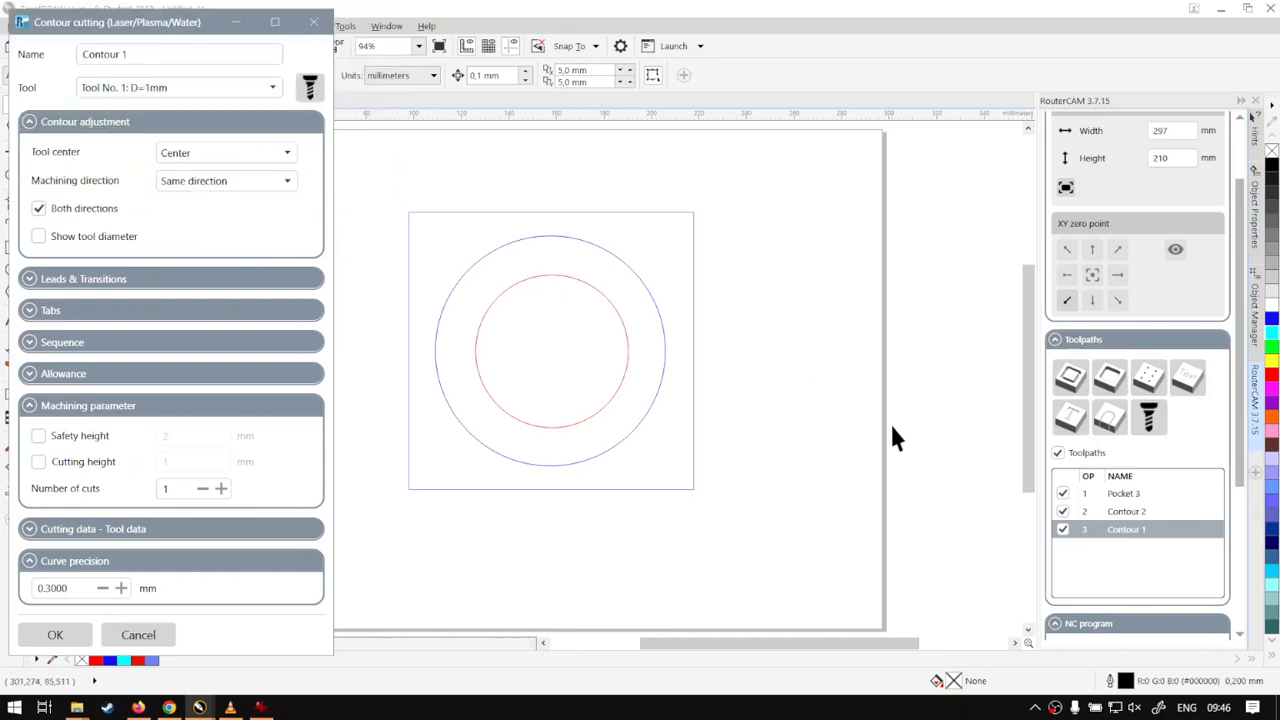
{"action": "left_click", "coordinate": [276, 90]}
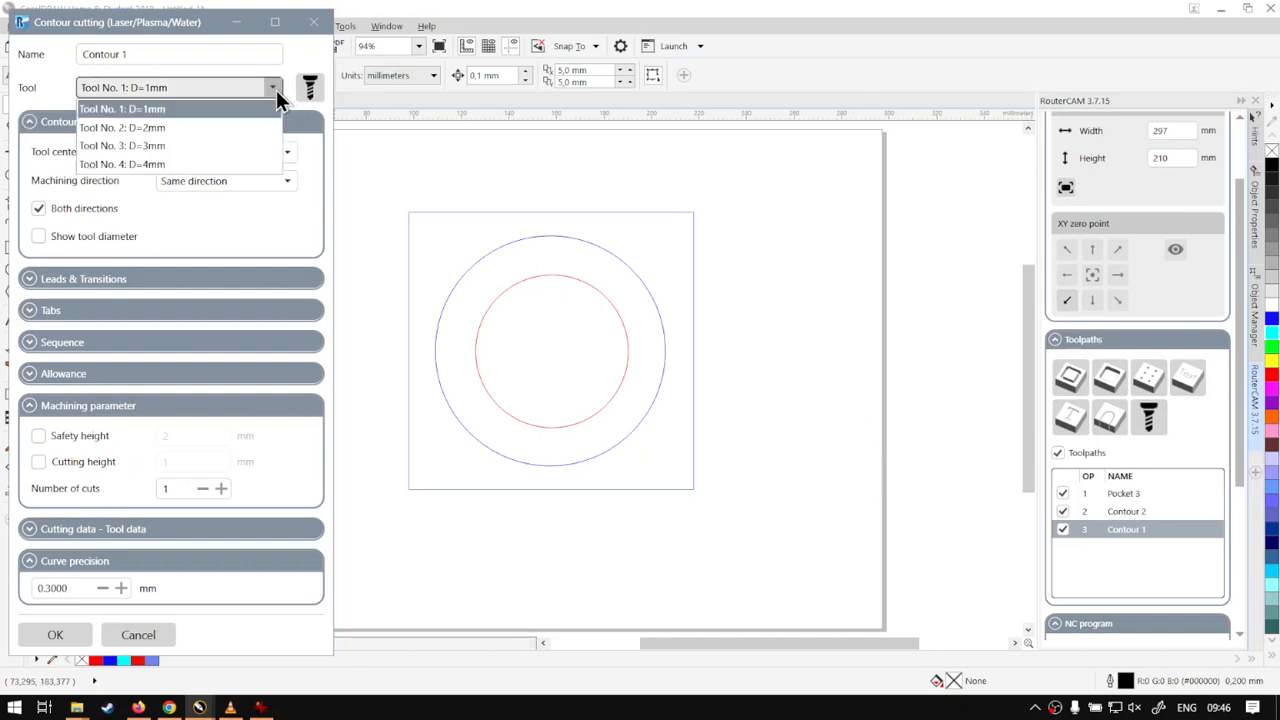
{"action": "left_click", "coordinate": [205, 56]}
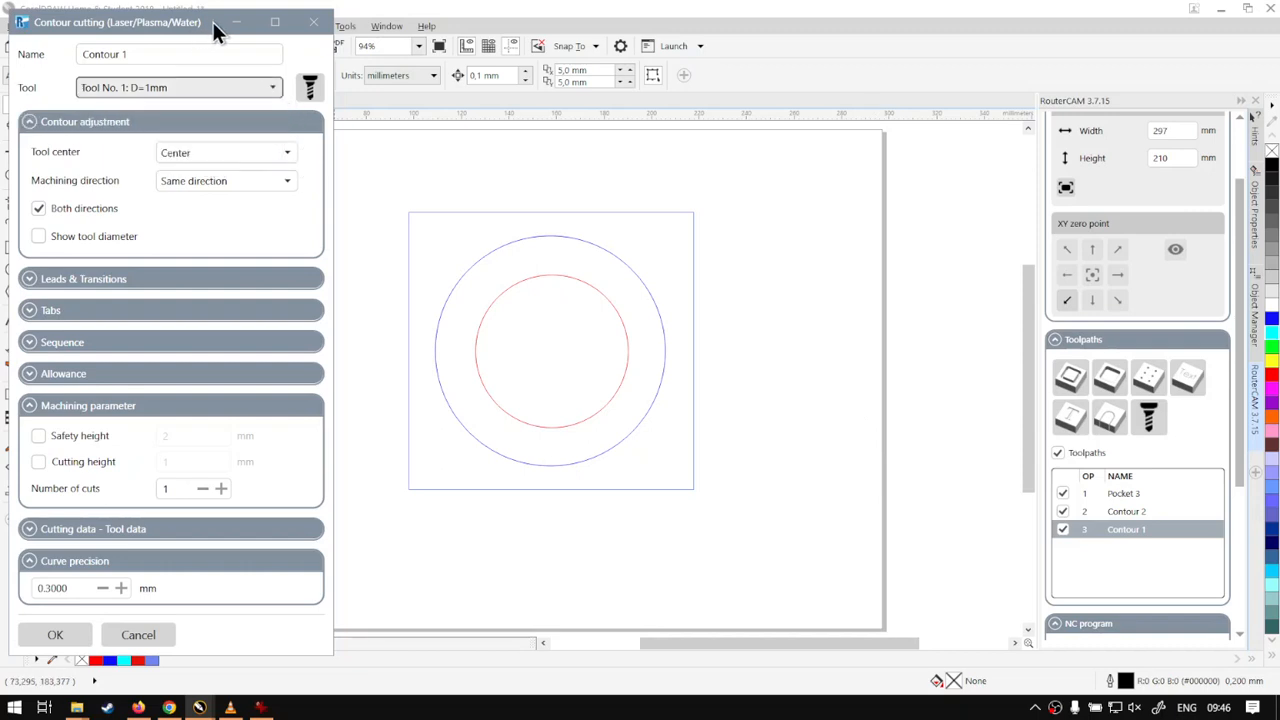
- Open the tool list and examine the name and tool number fields of Tool No. 1
{"action": "left_click", "coordinate": [307, 86]}
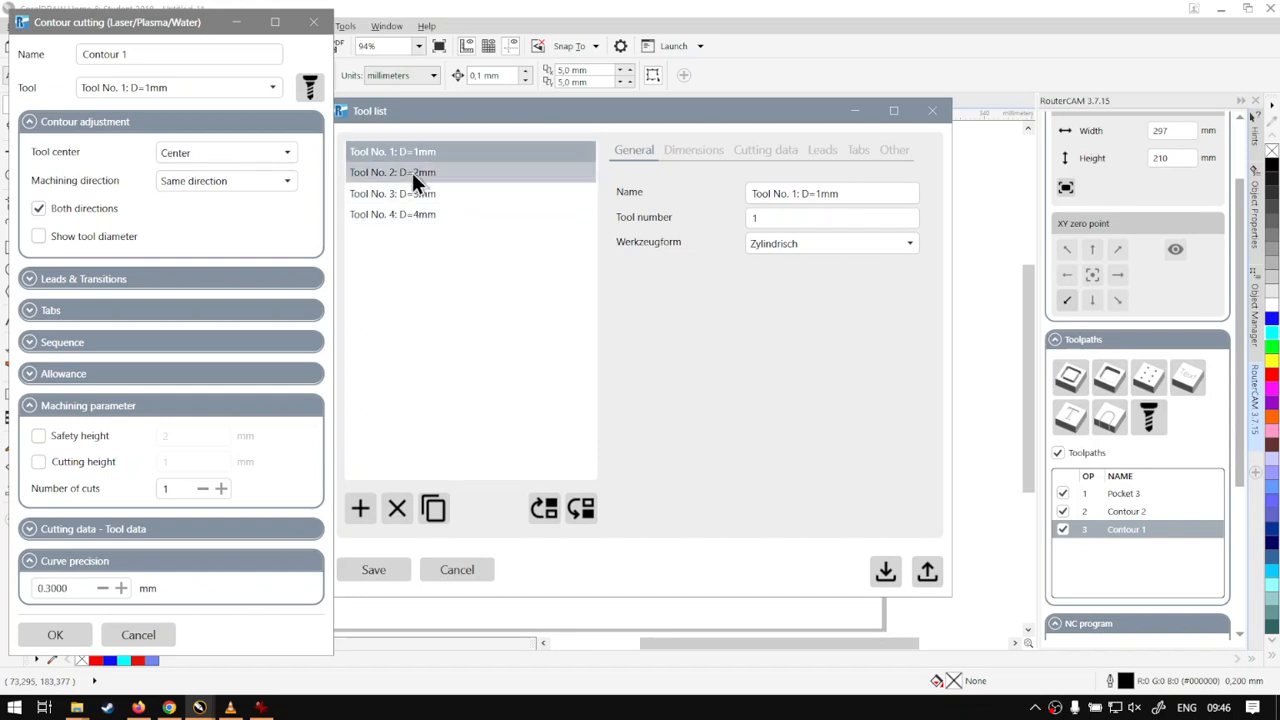
{"action": "left_click", "coordinate": [932, 110]}
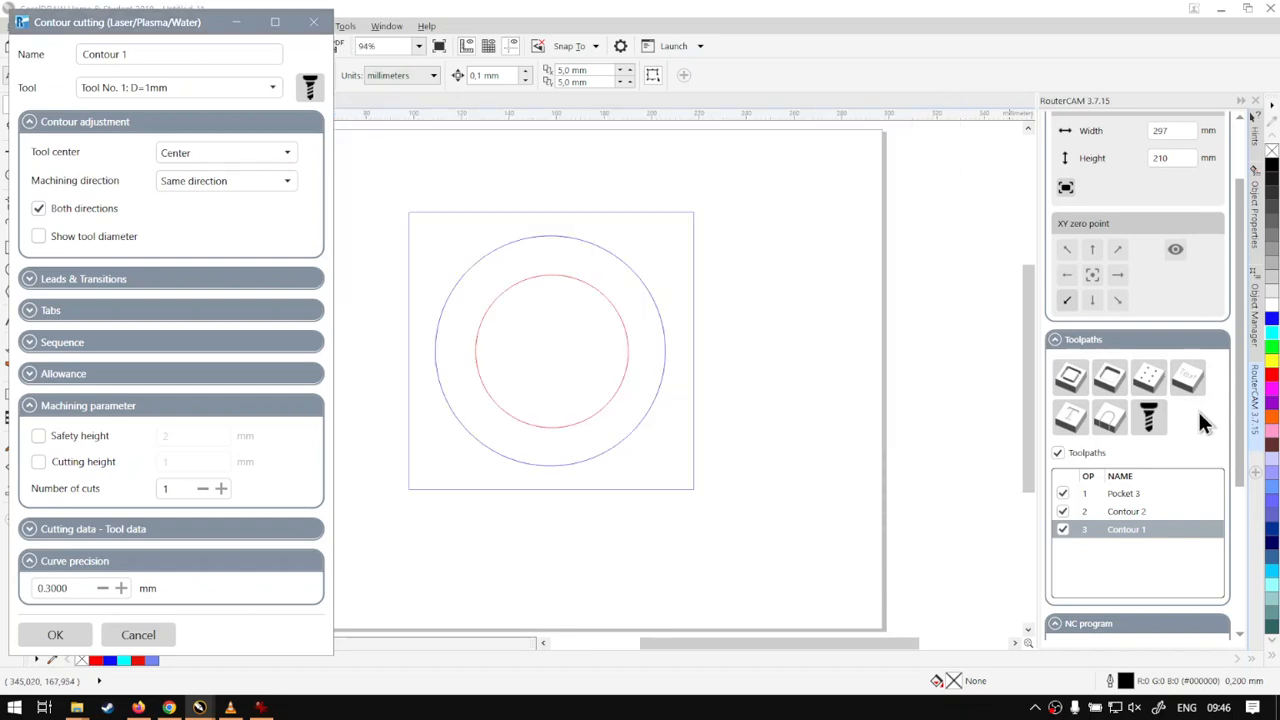
{"action": "left_click", "coordinate": [1150, 418]}
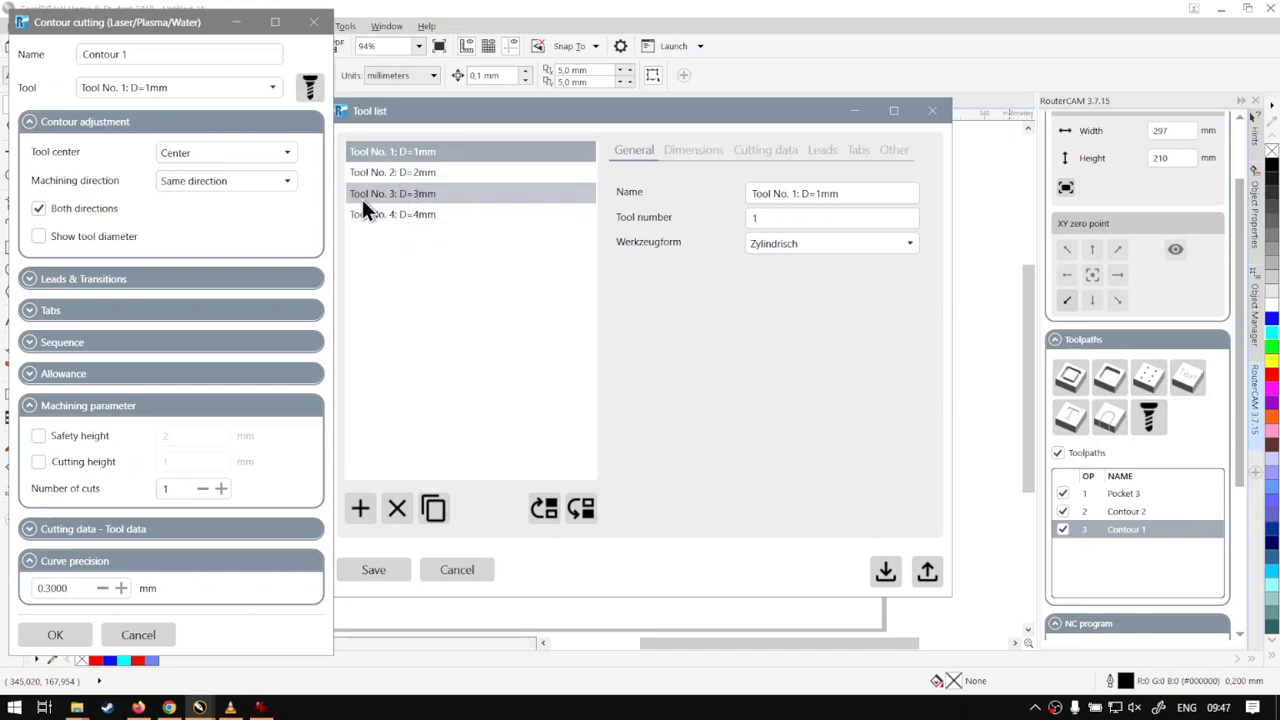
{"action": "left_click", "coordinate": [417, 191]}
{"action": "left_click", "coordinate": [418, 152]}
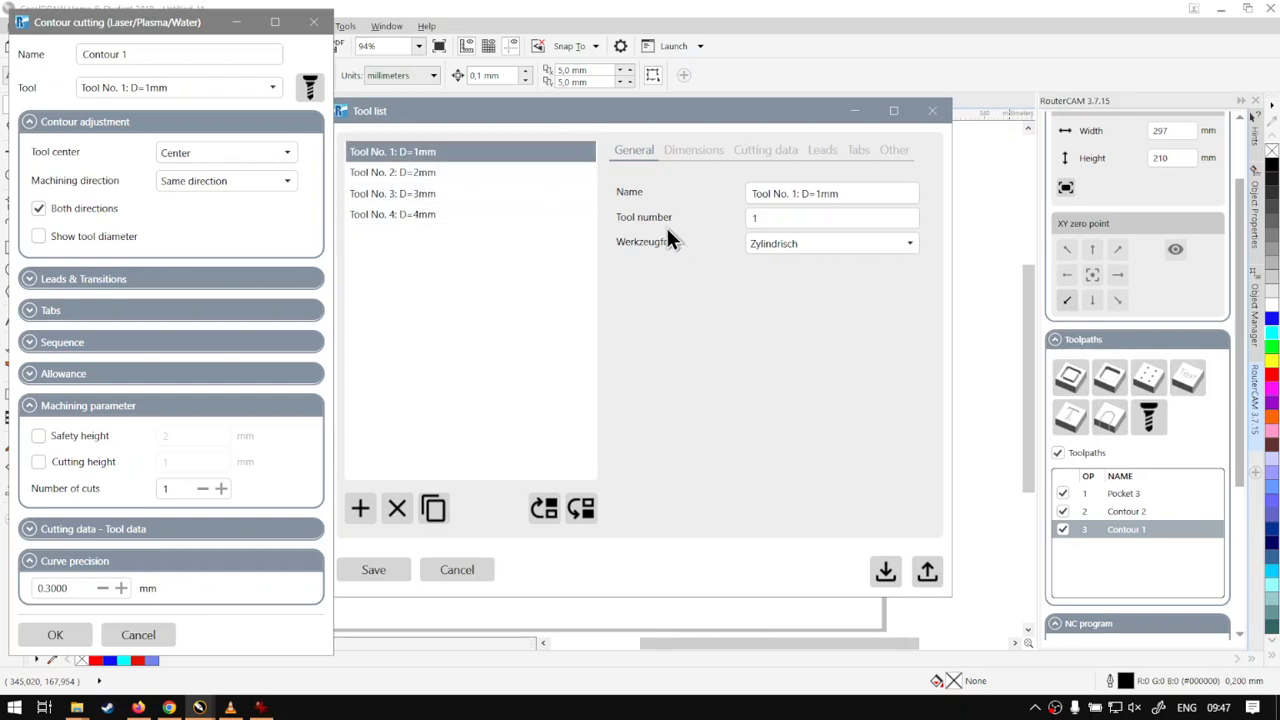
{"action": "key", "text": "super+plus"}
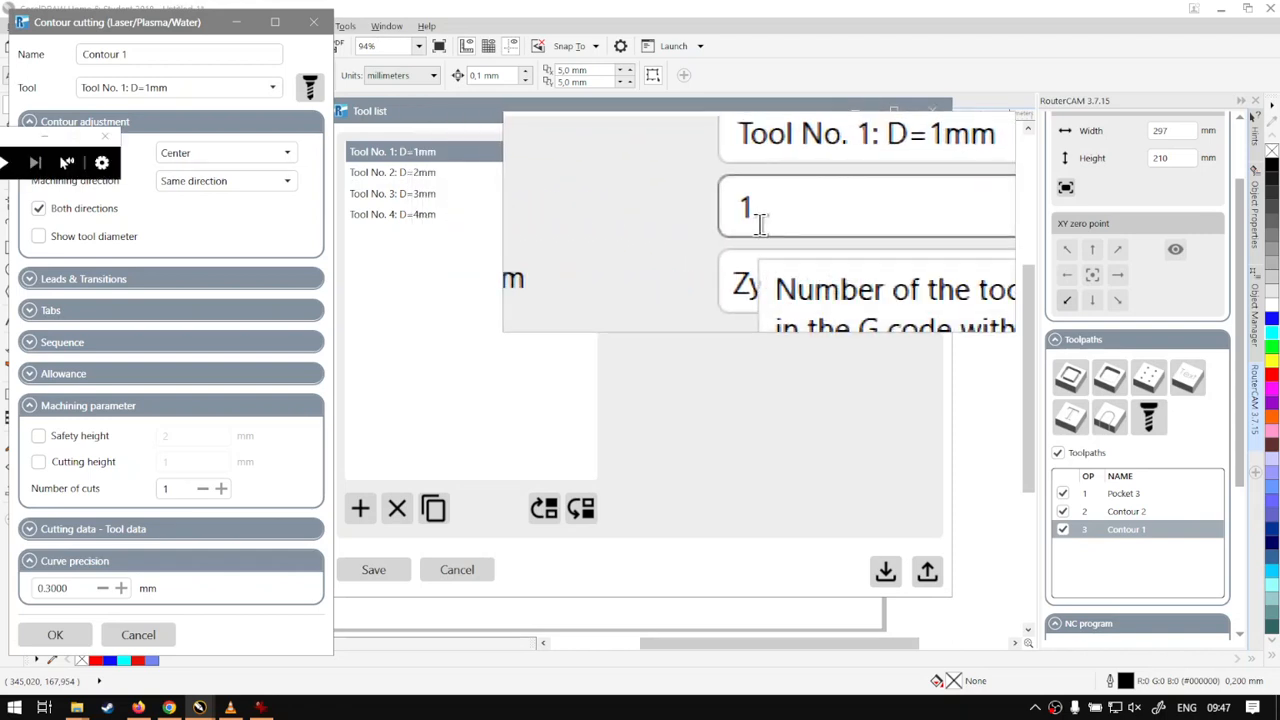
{"action": "key", "text": "super+Escape"}
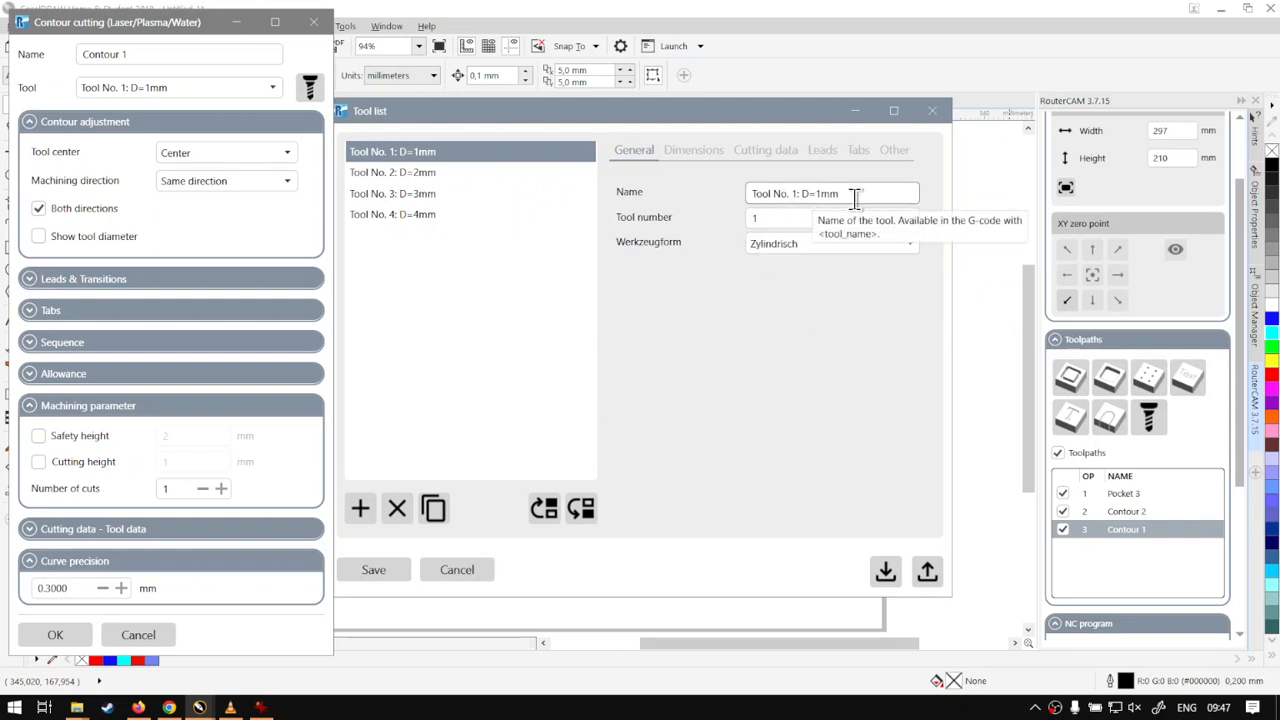
- Compare the names and tool numbers of Tools No. 1 to 4, leaving the tool list unchanged
{"action": "left_click", "coordinate": [461, 175]}
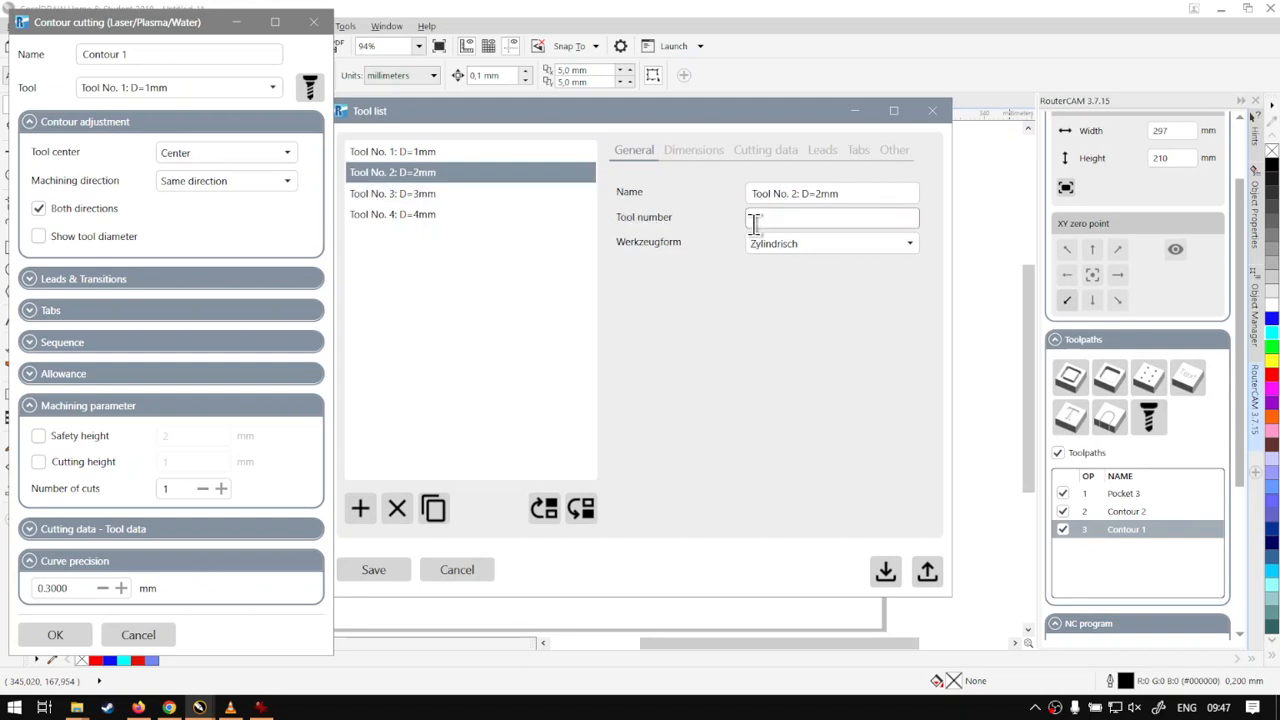
{"action": "left_click", "coordinate": [451, 195]}
{"action": "left_click", "coordinate": [446, 209]}
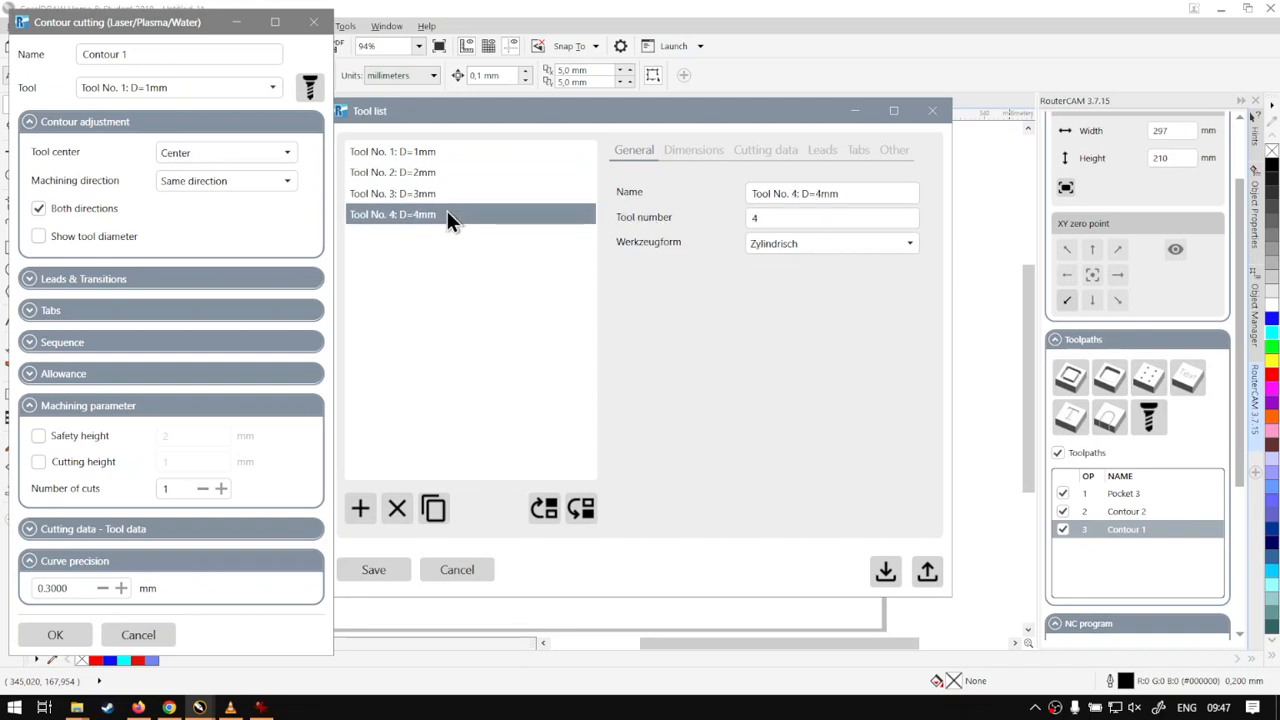
{"action": "left_click", "coordinate": [430, 153]}
{"action": "left_click", "coordinate": [433, 172]}
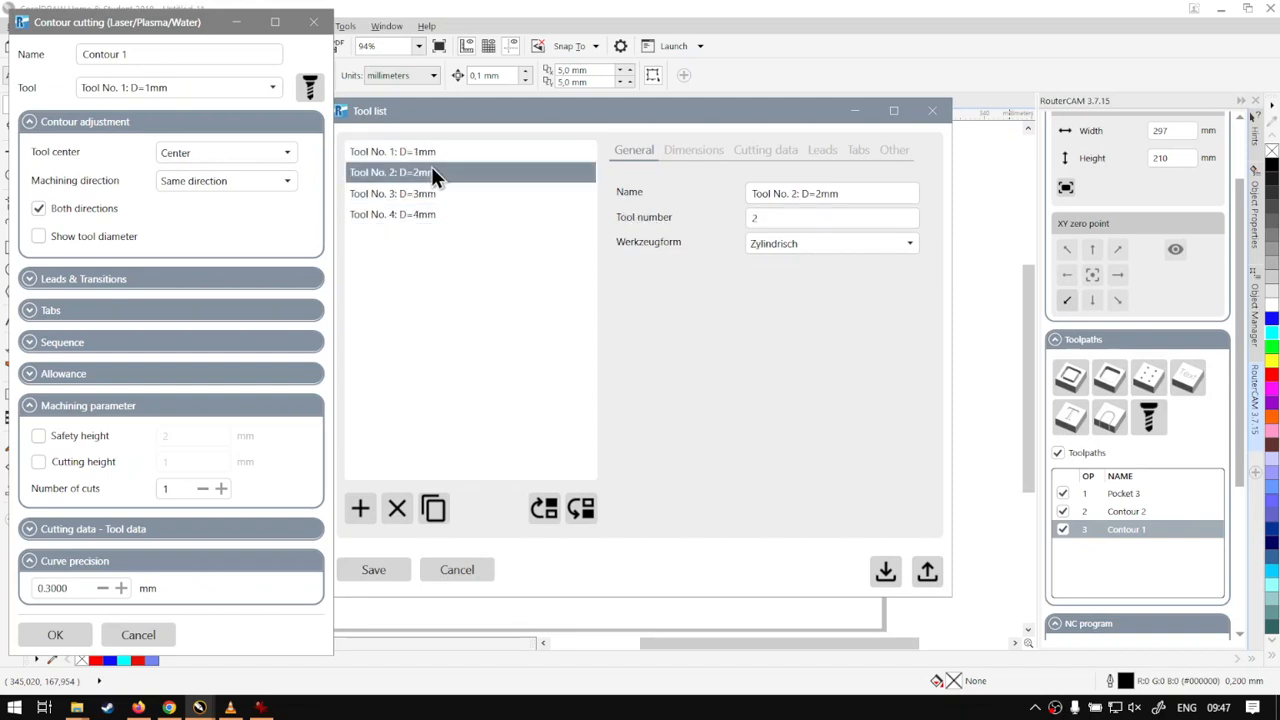
{"action": "left_click", "coordinate": [430, 193]}
{"action": "left_click", "coordinate": [439, 151]}
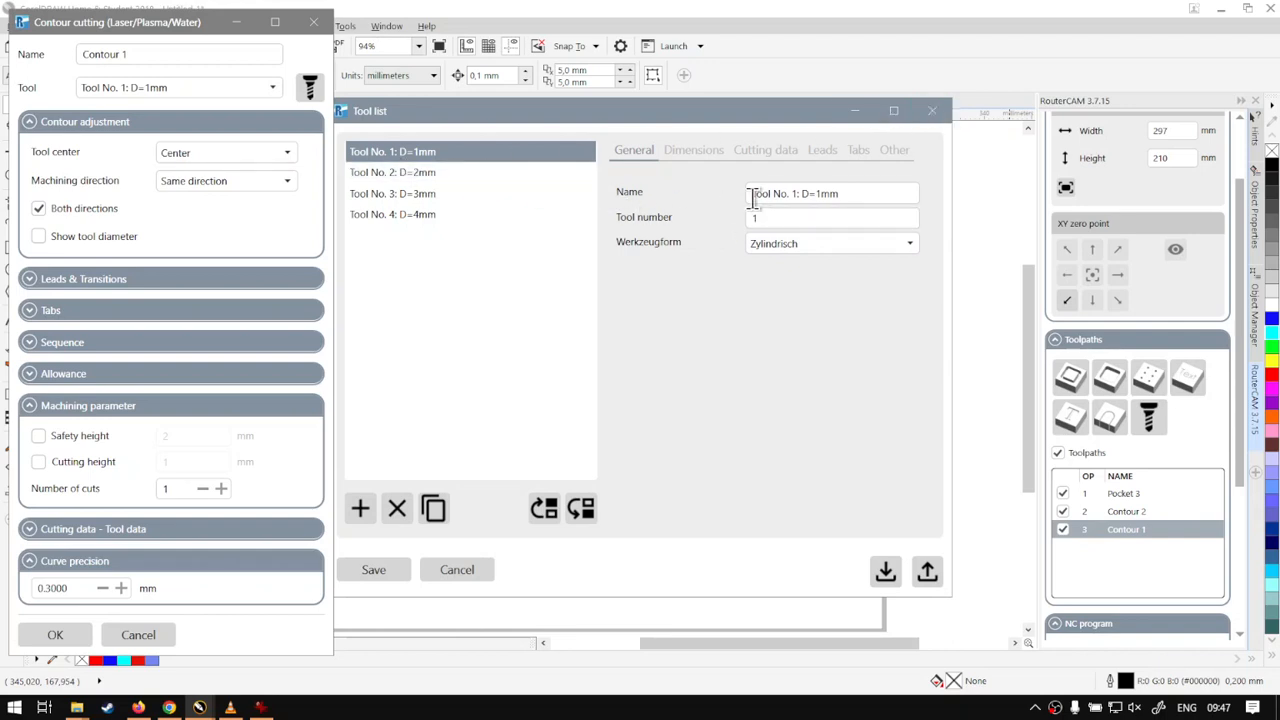
{"action": "left_click", "coordinate": [440, 173]}
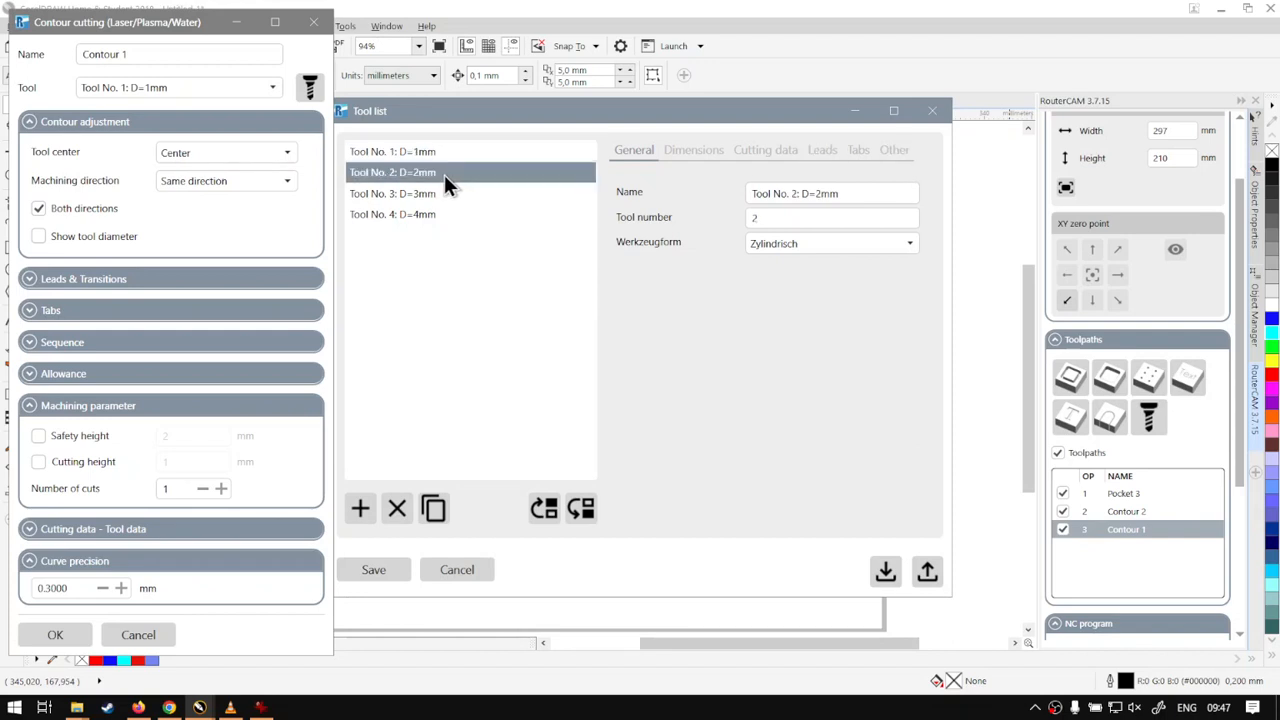
{"action": "left_click", "coordinate": [405, 191]}
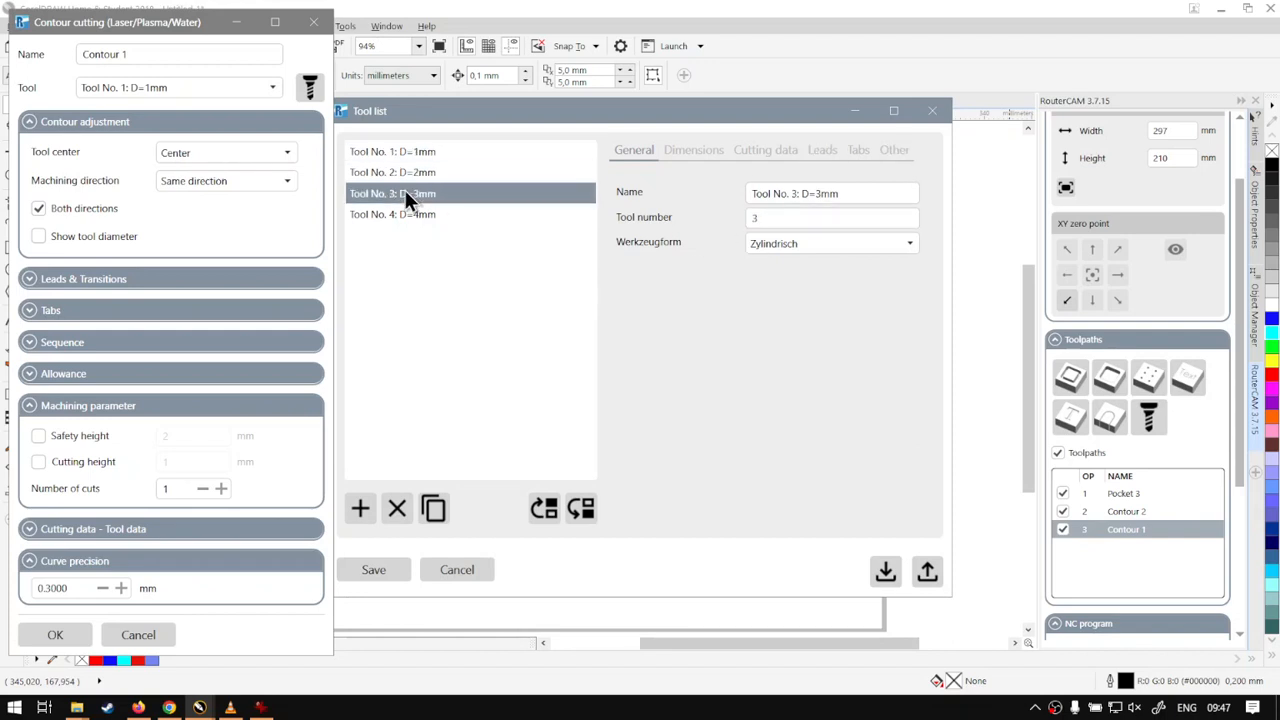
{"action": "left_click", "coordinate": [933, 112]}
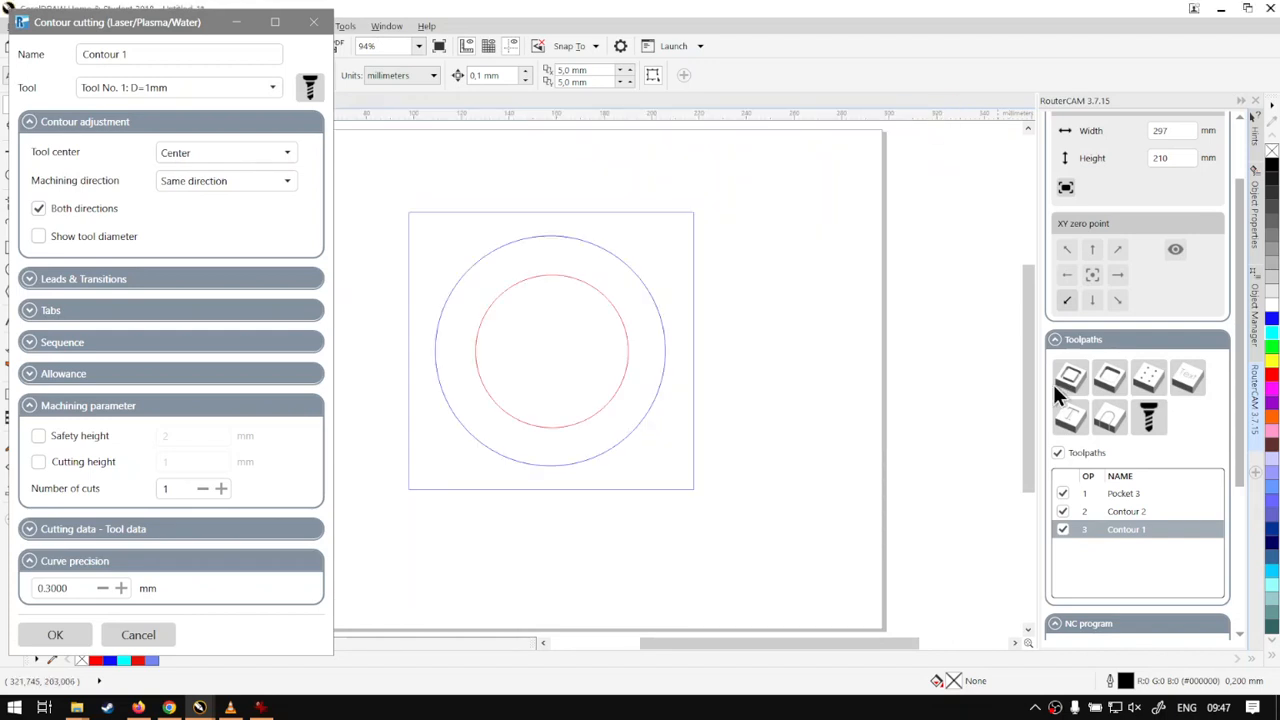
- Close the Contour 1 settings and check which tool the Contour 2 toolpath is assigned
{"action": "right_click", "coordinate": [1131, 512]}
{"action": "left_click", "coordinate": [1163, 525]}
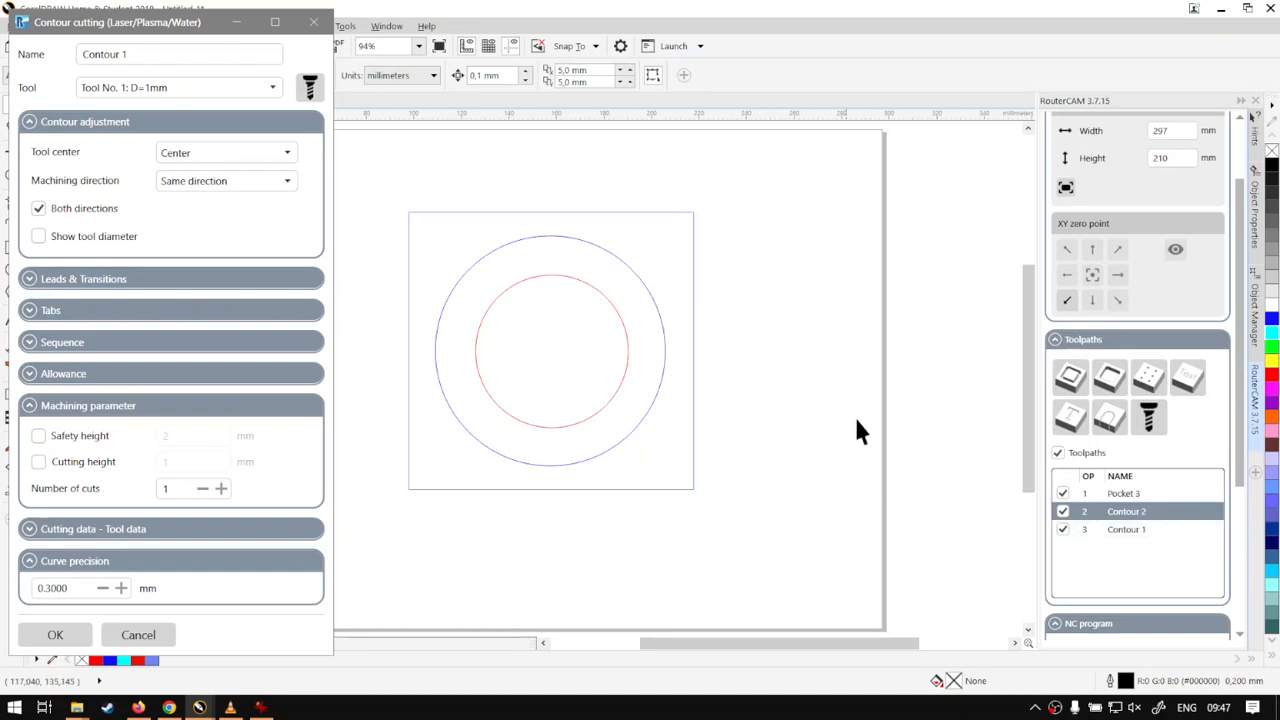
{"action": "left_click", "coordinate": [313, 28]}
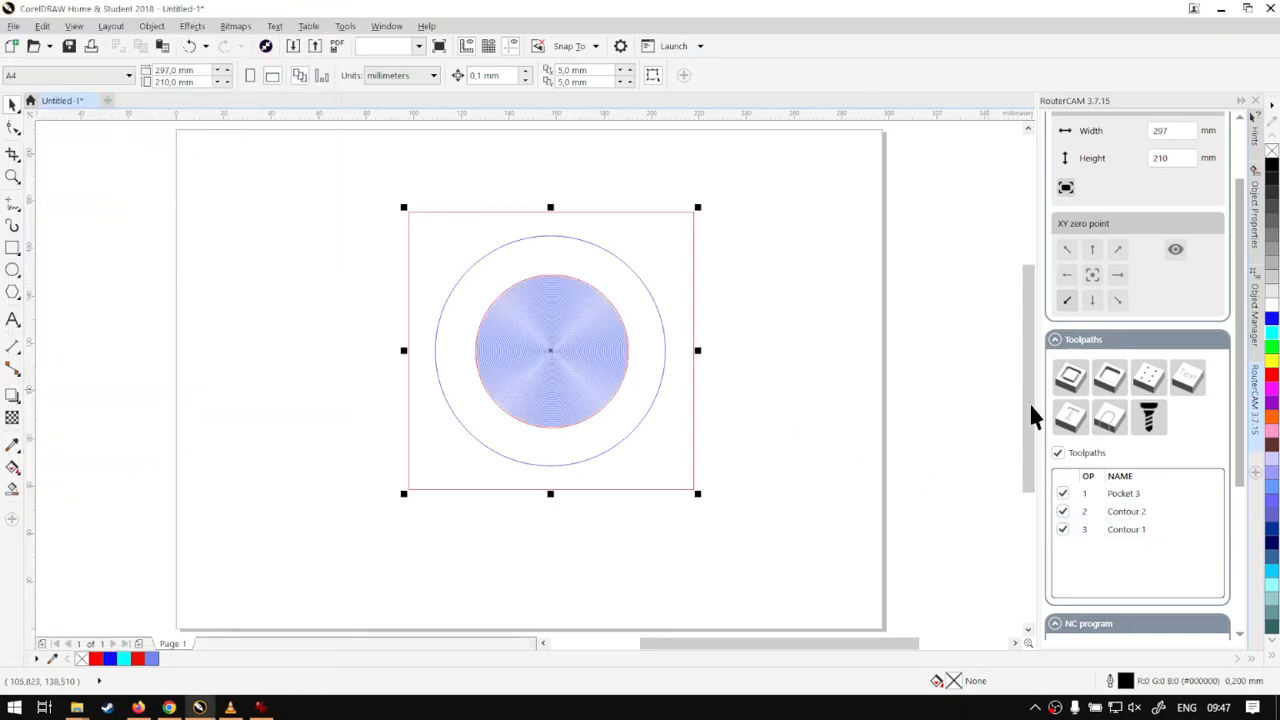
{"action": "left_click", "coordinate": [1121, 512]}
{"action": "right_click", "coordinate": [1121, 512]}
{"action": "left_click", "coordinate": [1153, 523]}
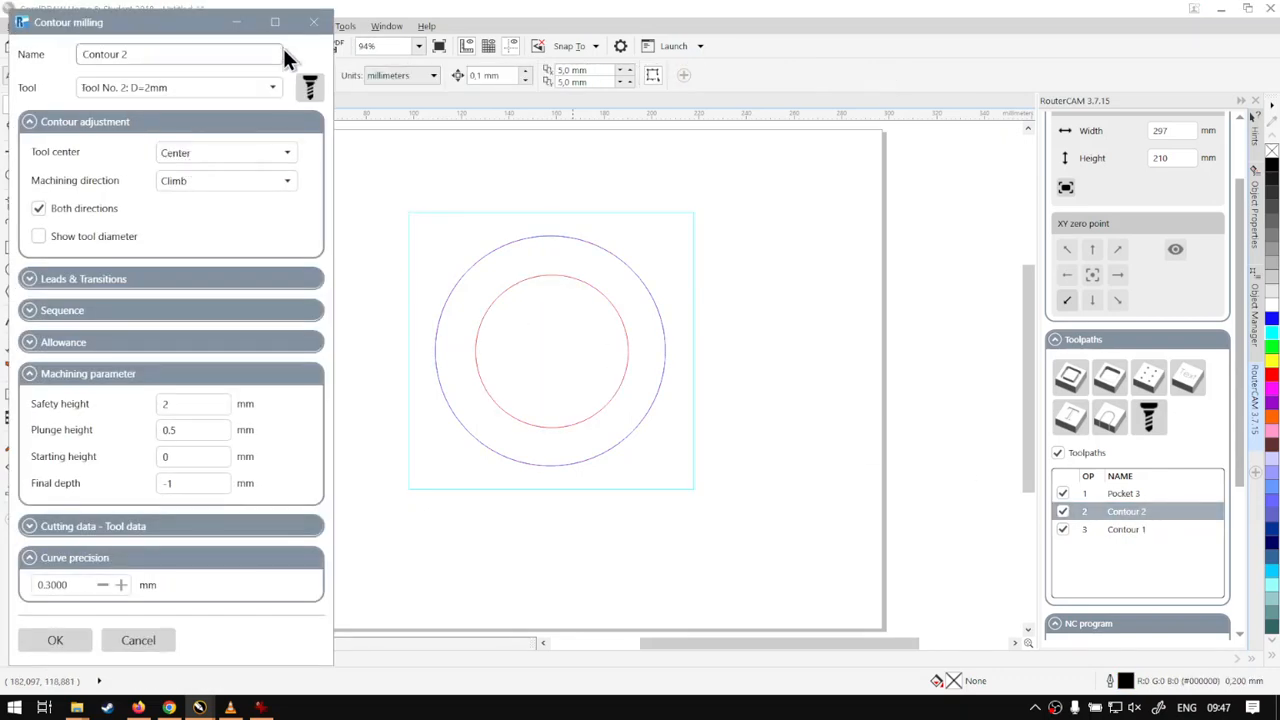
{"action": "left_click", "coordinate": [313, 22]}
- Check which tool the Pocket 3 toolpath is assigned in its settings
{"action": "left_click", "coordinate": [1121, 494]}
{"action": "right_click", "coordinate": [1127, 495]}
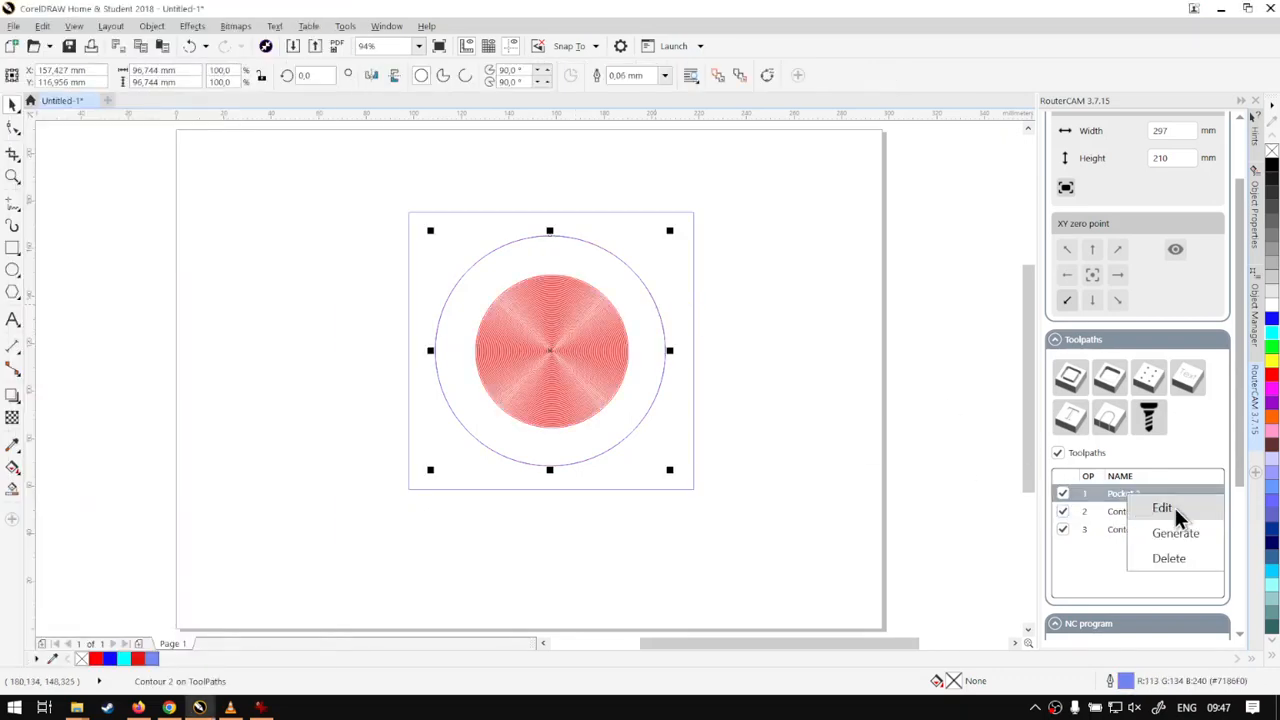
{"action": "left_click", "coordinate": [1158, 508]}
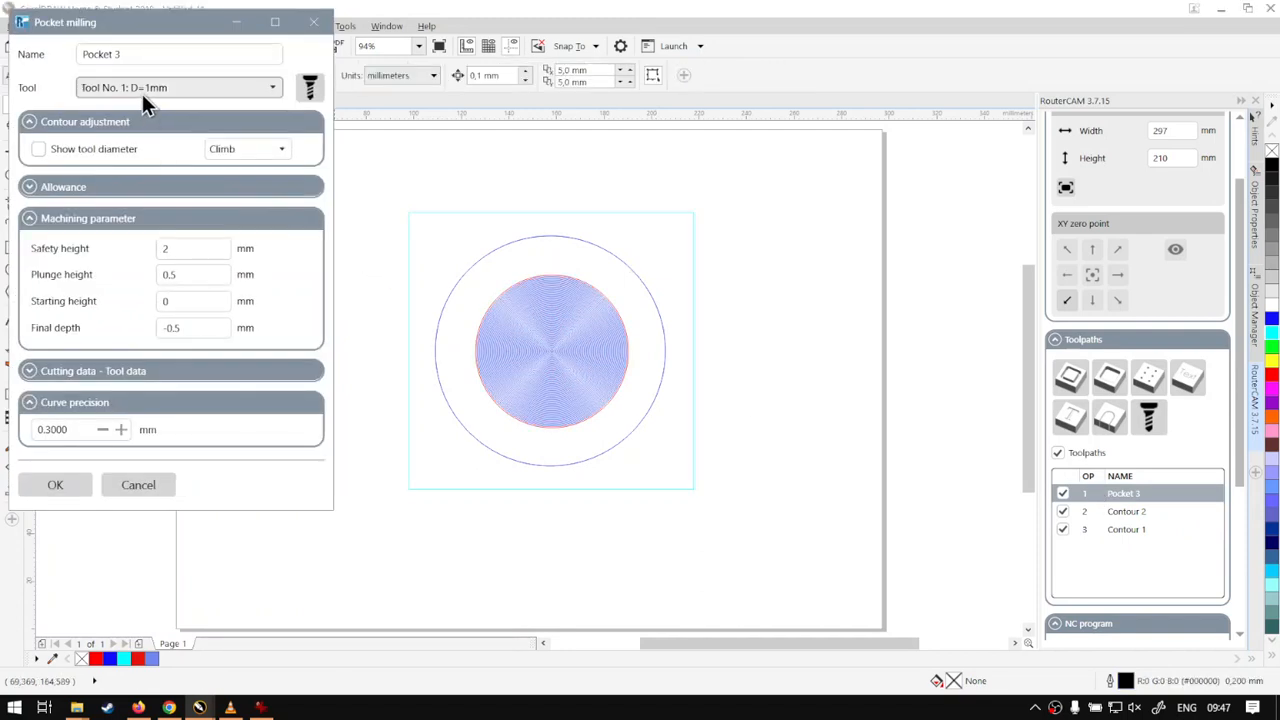
{"action": "left_click", "coordinate": [313, 22]}
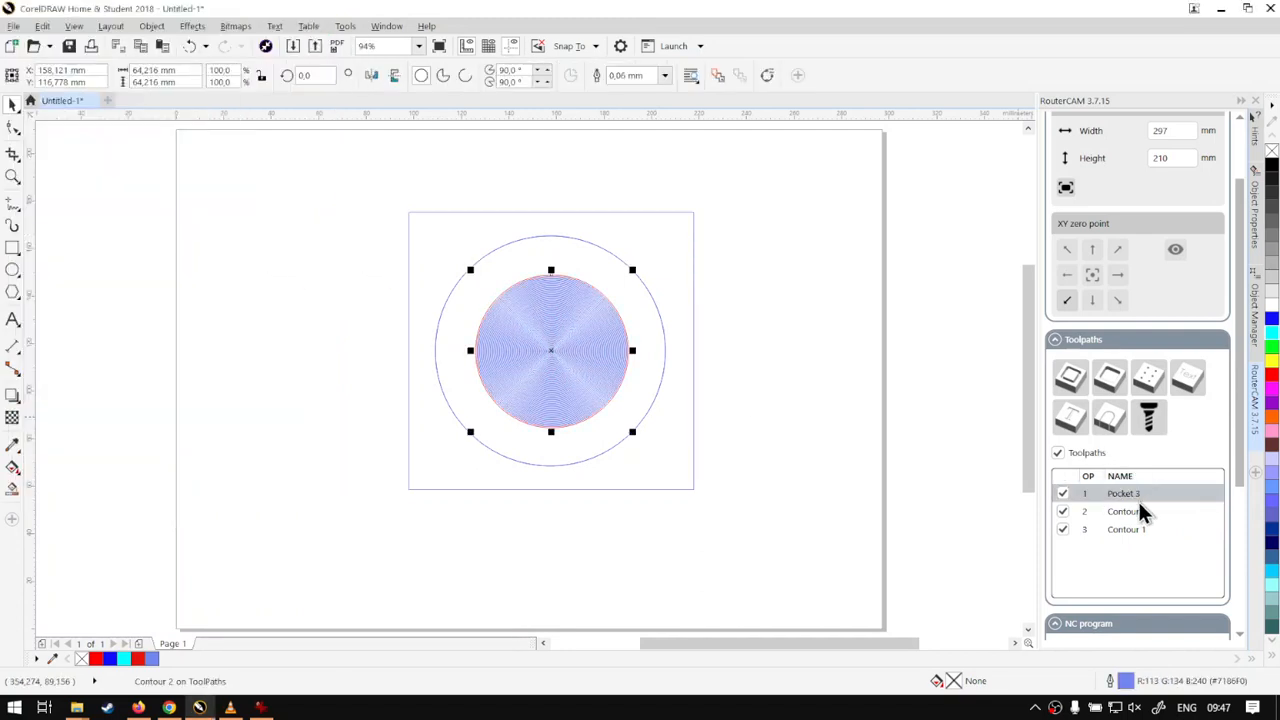
- Change the Pocket 3 toolpath's tool to Tool No. 3: D=3mm
{"action": "left_click", "coordinate": [1136, 510]}
{"action": "left_click", "coordinate": [1133, 528]}
{"action": "left_click", "coordinate": [1136, 496]}
{"action": "right_click", "coordinate": [1138, 508]}
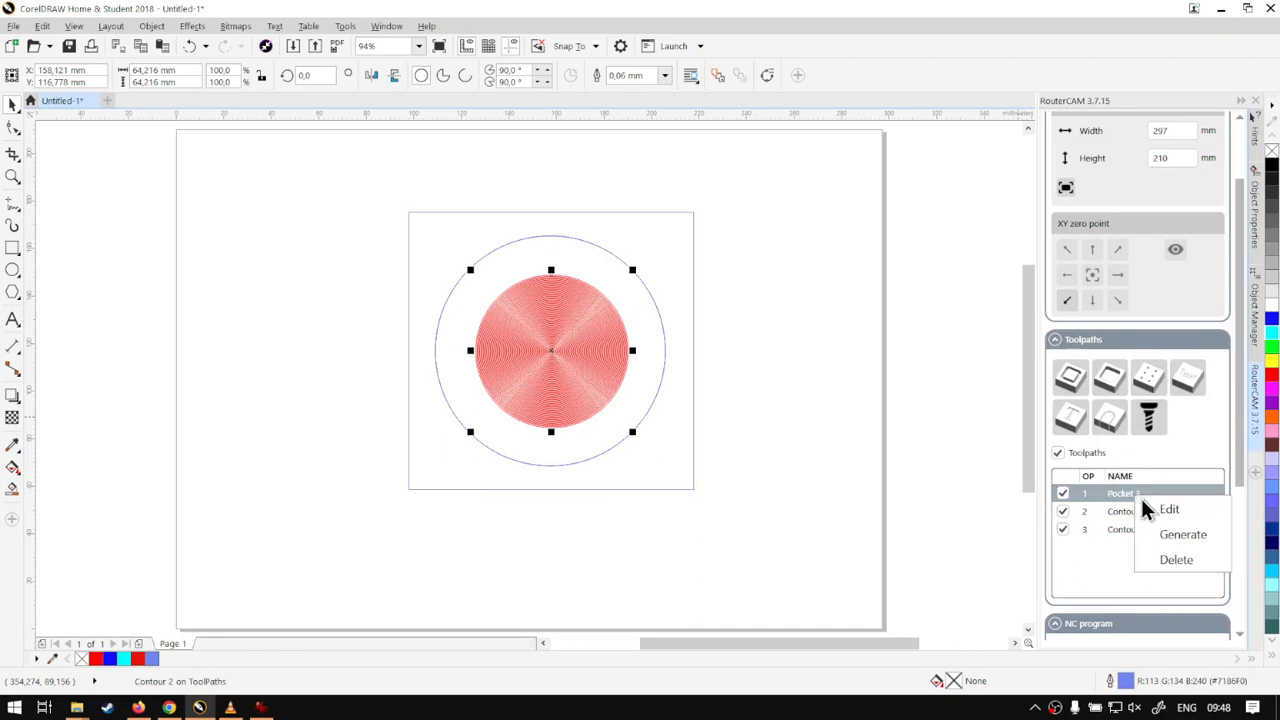
{"action": "left_click", "coordinate": [1166, 508]}
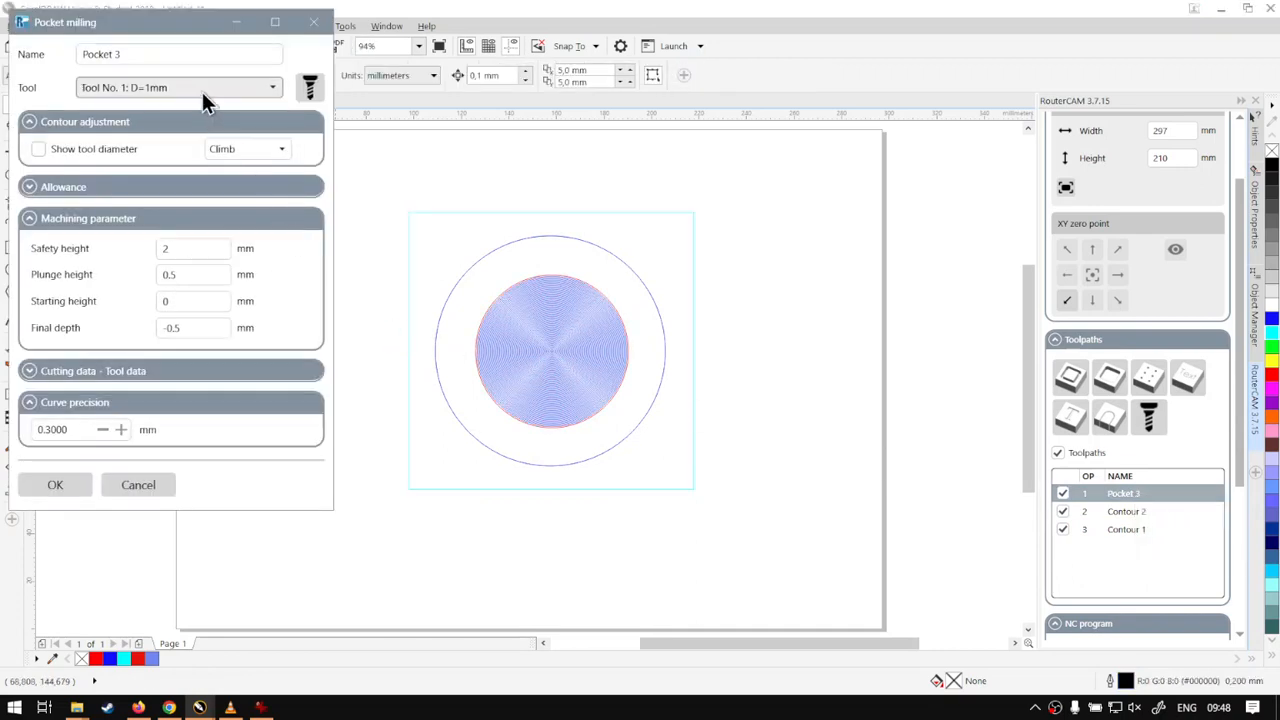
{"action": "left_click", "coordinate": [214, 89]}
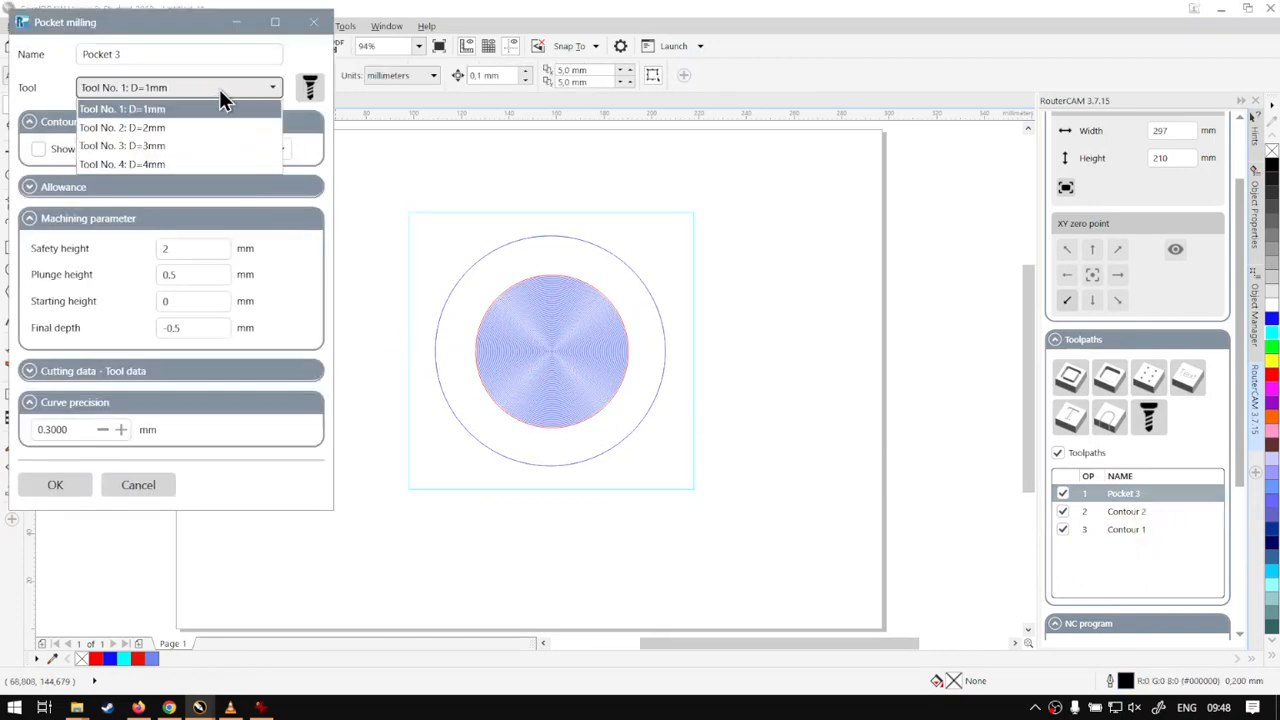
{"action": "left_click", "coordinate": [168, 141]}
{"action": "left_click", "coordinate": [60, 484]}
- Review the settings of the Contour 1 and Pocket 3 toolpaths, closing each without changes
{"action": "left_click", "coordinate": [1105, 494]}
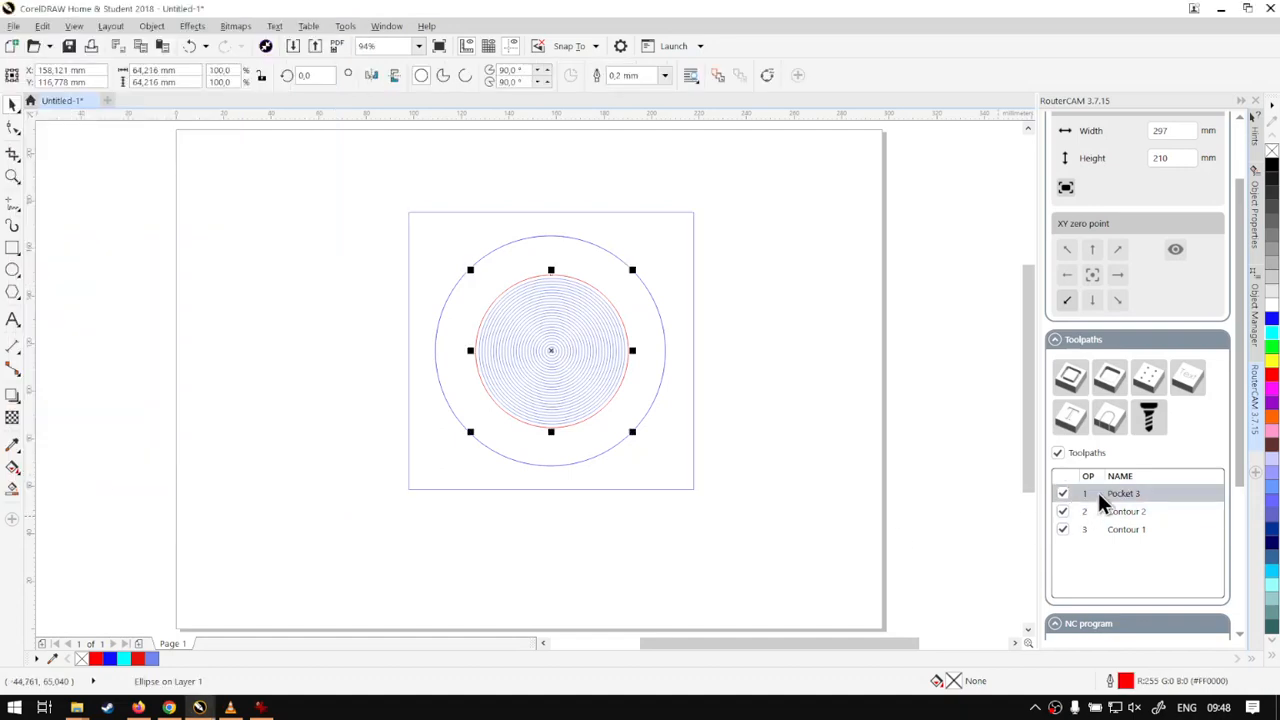
{"action": "left_click", "coordinate": [1140, 530]}
{"action": "right_click", "coordinate": [1141, 531]}
{"action": "left_click", "coordinate": [1170, 541]}
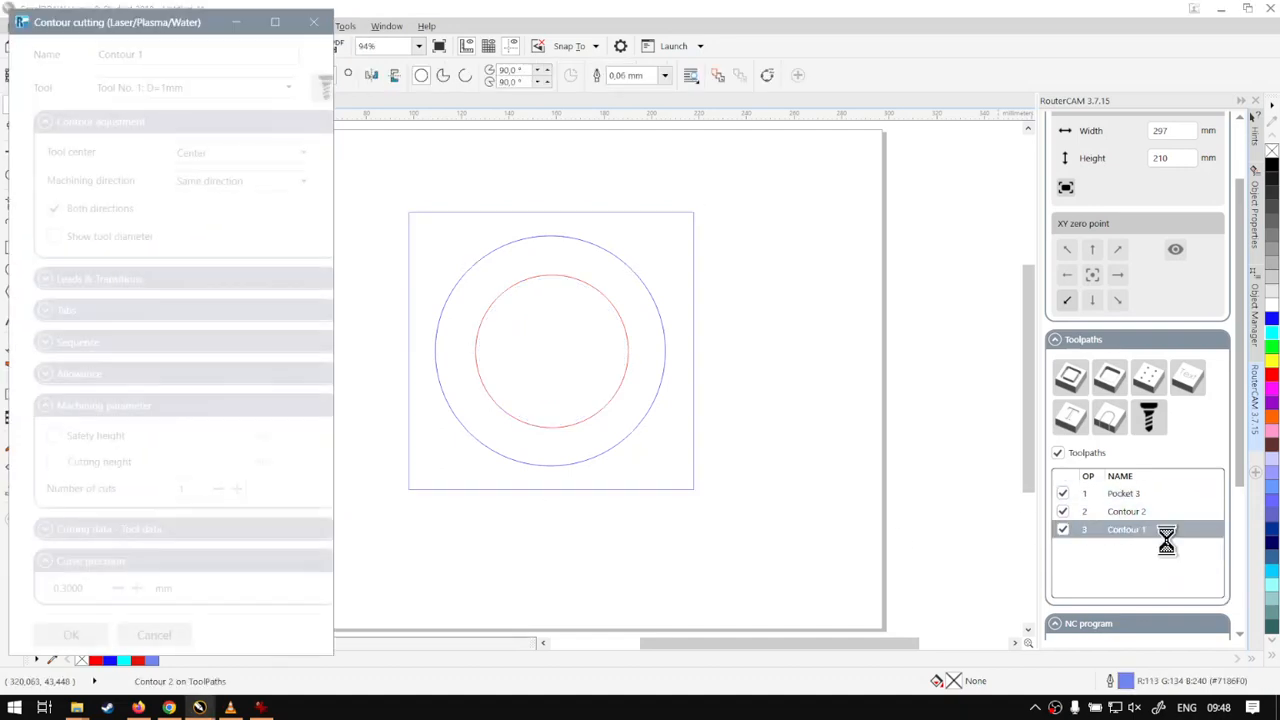
{"action": "left_click", "coordinate": [313, 21]}
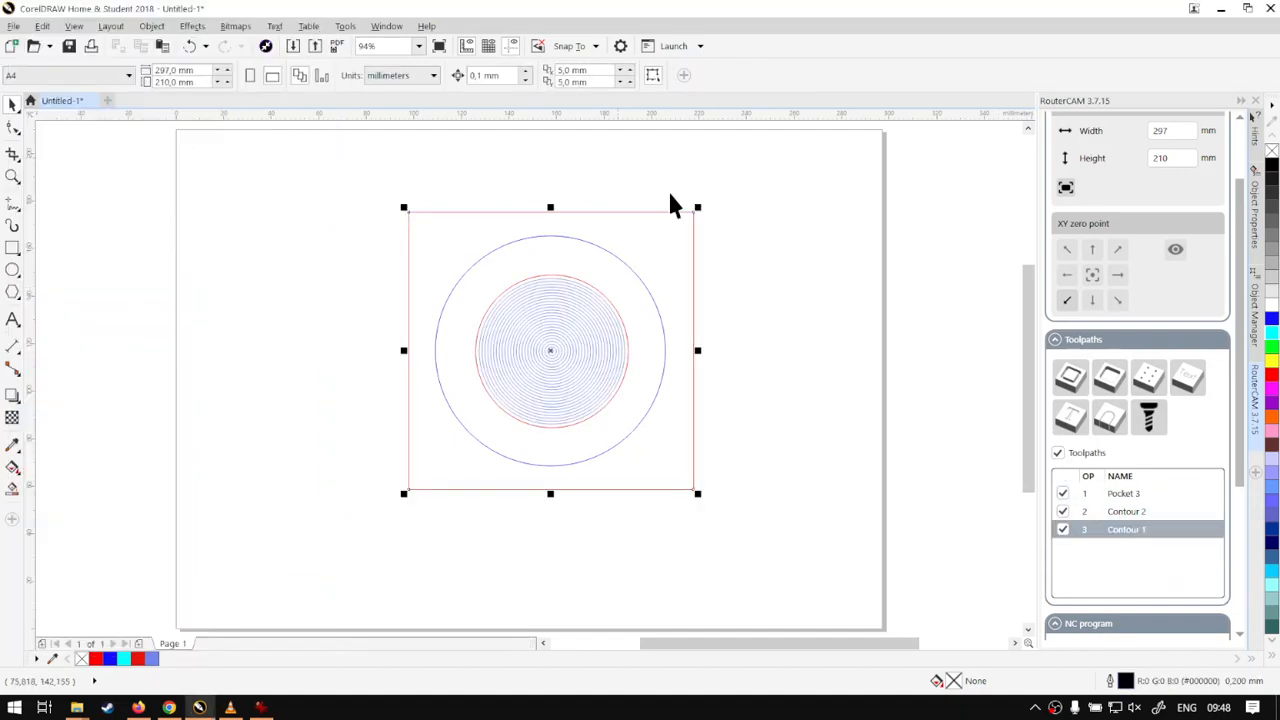
{"action": "left_click", "coordinate": [1128, 494]}
{"action": "right_click", "coordinate": [1130, 497]}
{"action": "left_click", "coordinate": [1160, 504]}
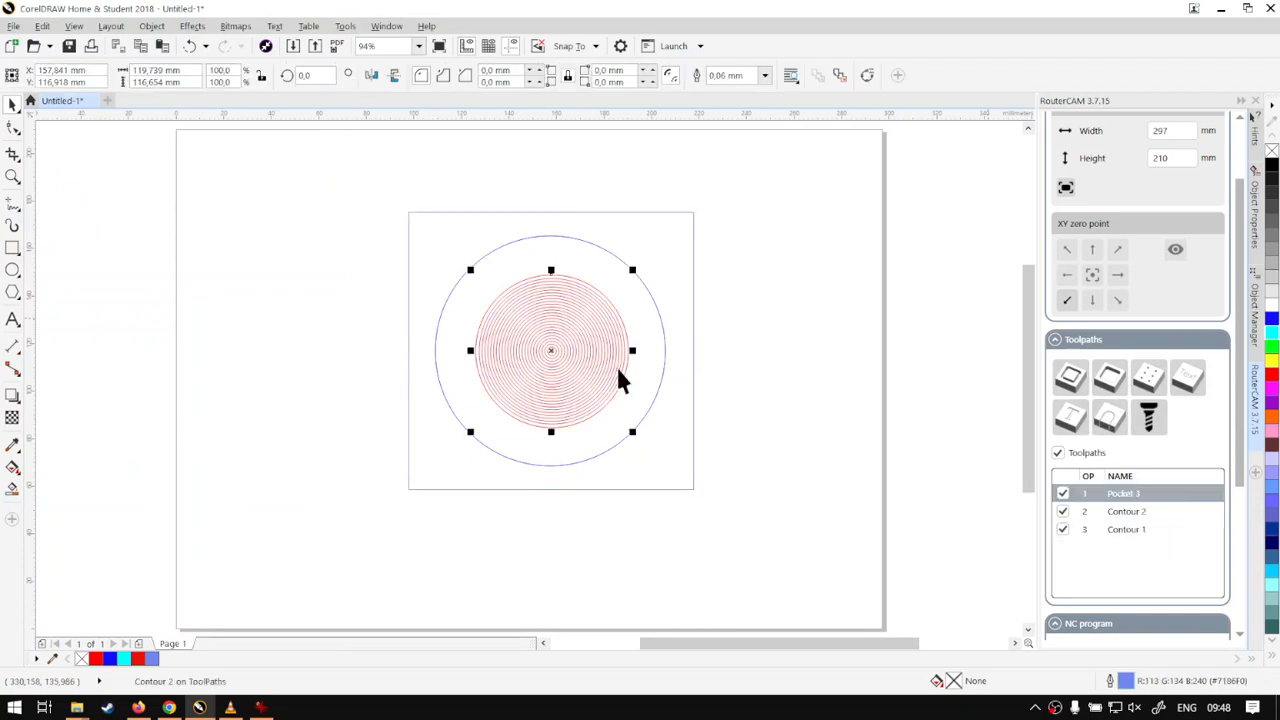
{"action": "left_click", "coordinate": [314, 21]}
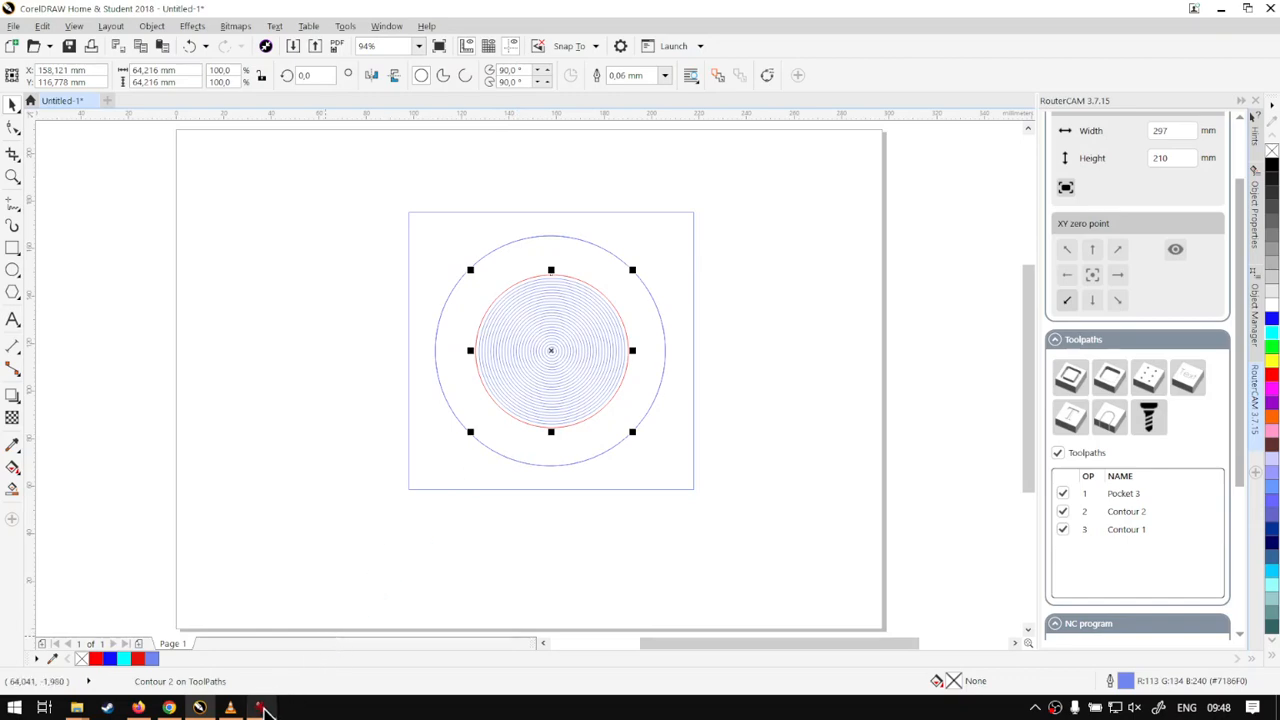
- Switch to the media player showing the tool changer video
{"action": "left_click", "coordinate": [262, 708]}
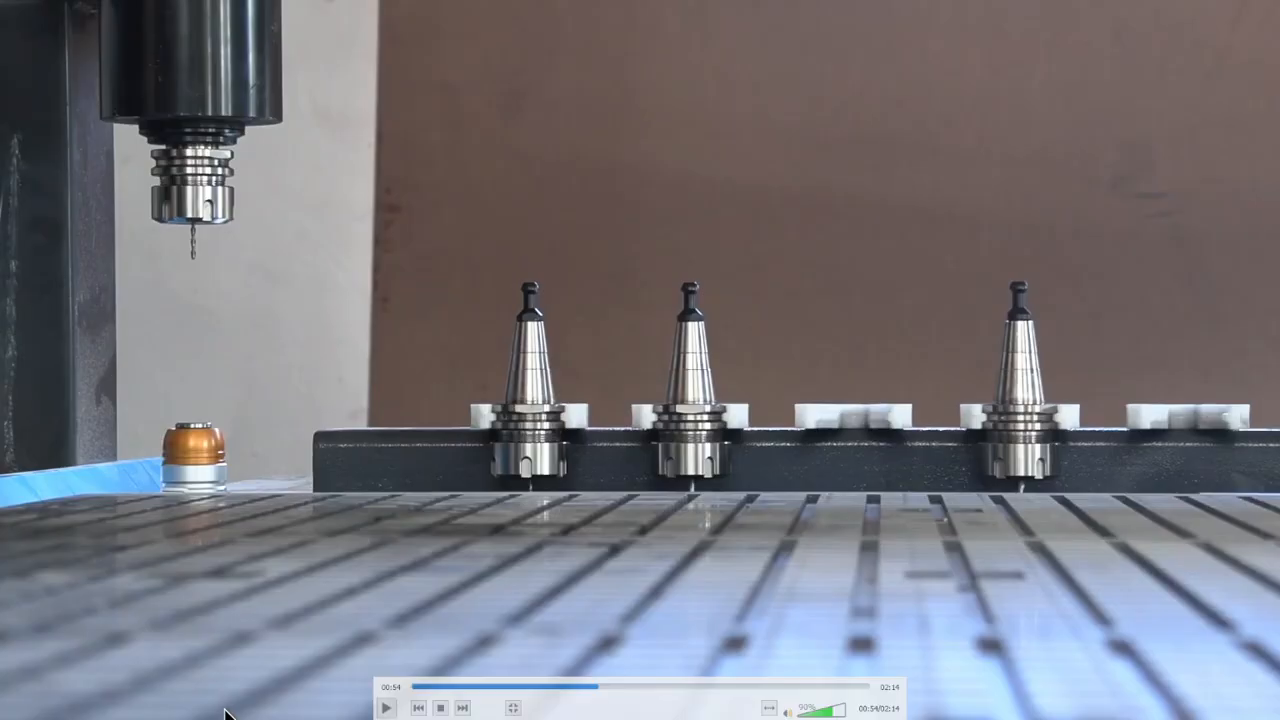